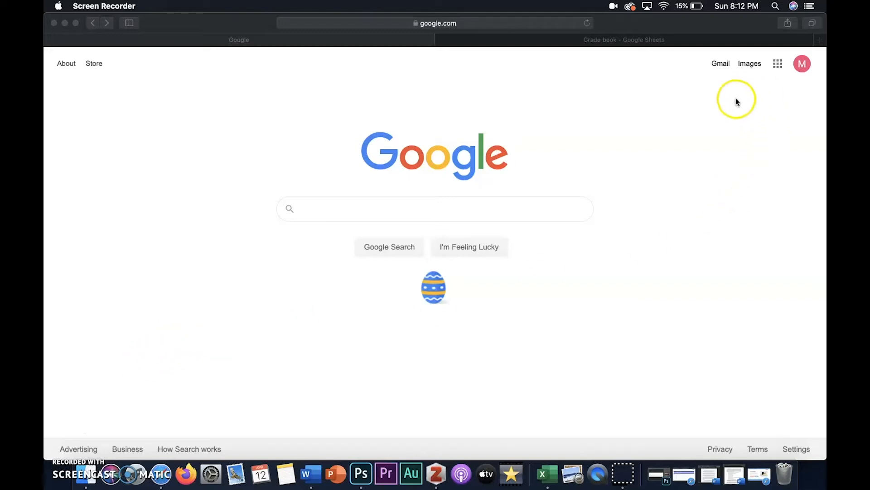
Open Google Drive from the Google apps launcher.
{"action": "left_click", "coordinate": [778, 65]}
{"action": "left_click", "coordinate": [778, 66]}
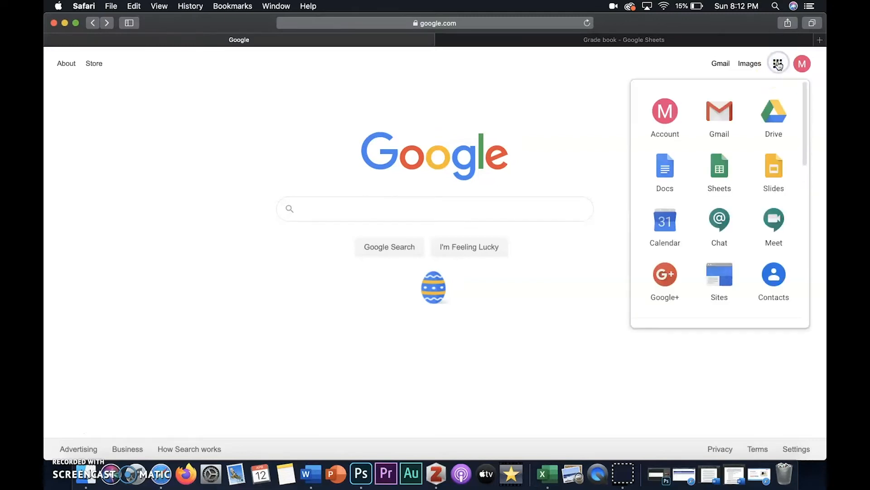
{"action": "left_click", "coordinate": [775, 115]}
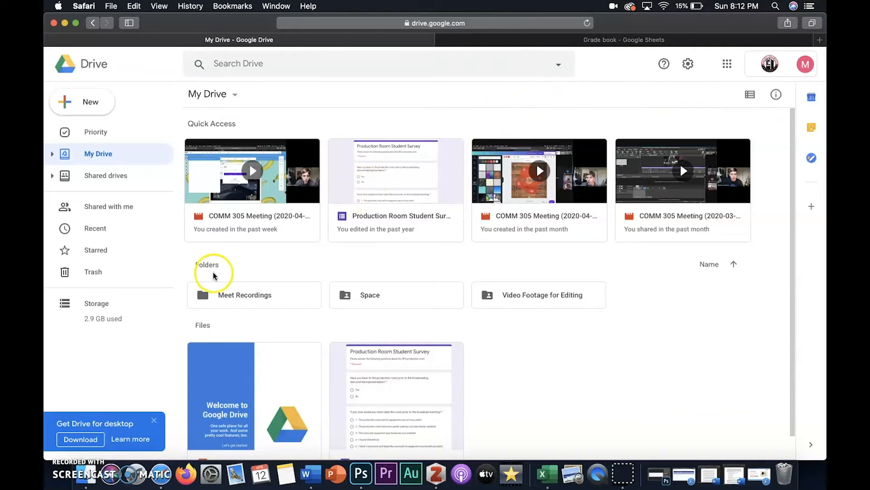
Create a new folder named COMM 305 in My Drive.
{"action": "right_click", "coordinate": [644, 297]}
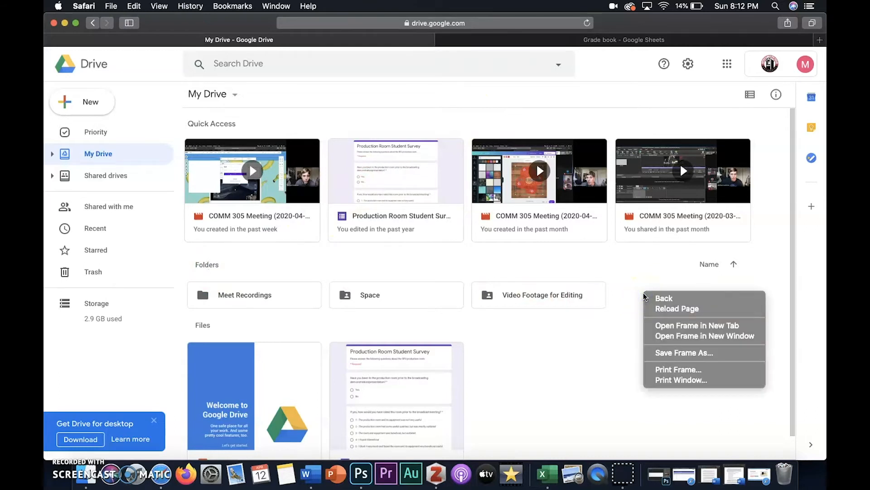
{"action": "left_click", "coordinate": [622, 293]}
{"action": "right_click", "coordinate": [624, 295]}
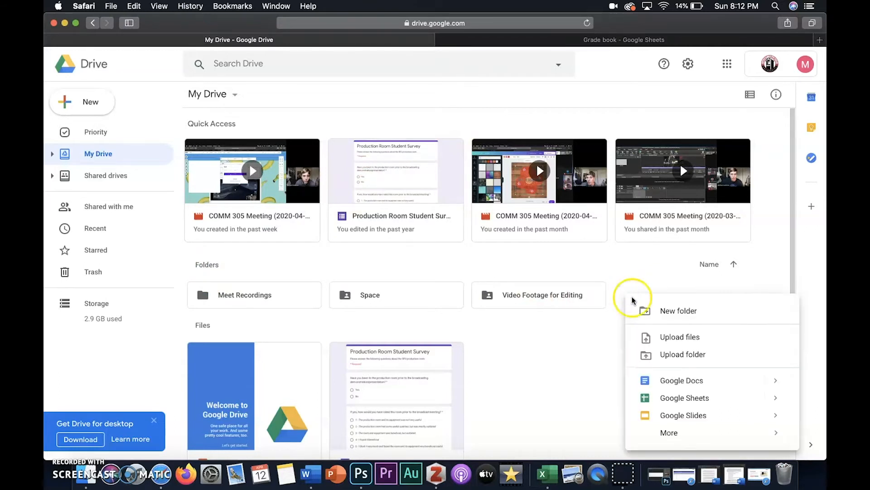
{"action": "left_click", "coordinate": [675, 311]}
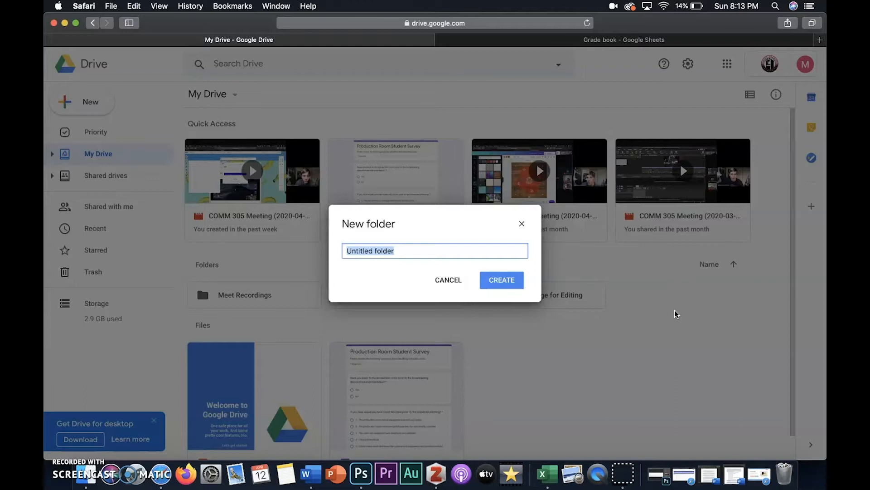
{"action": "type", "text": "C"}
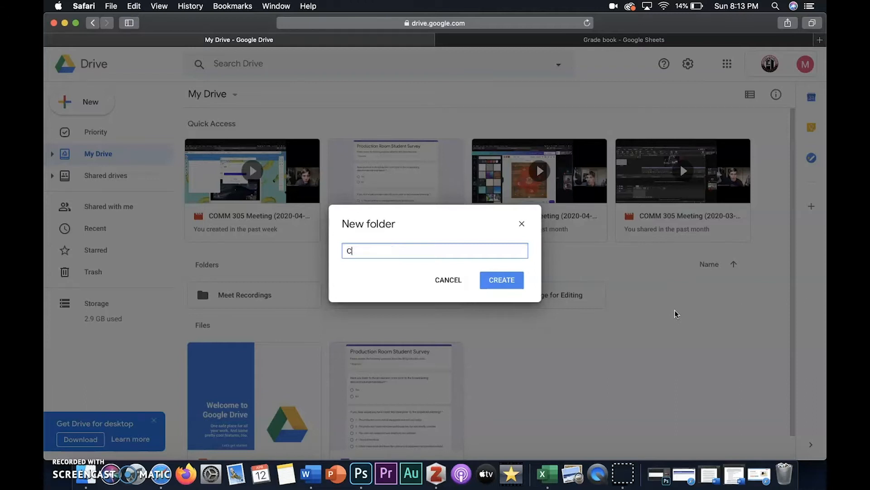
{"action": "type", "text": "OMM 305"}
{"action": "left_click", "coordinate": [502, 280]}
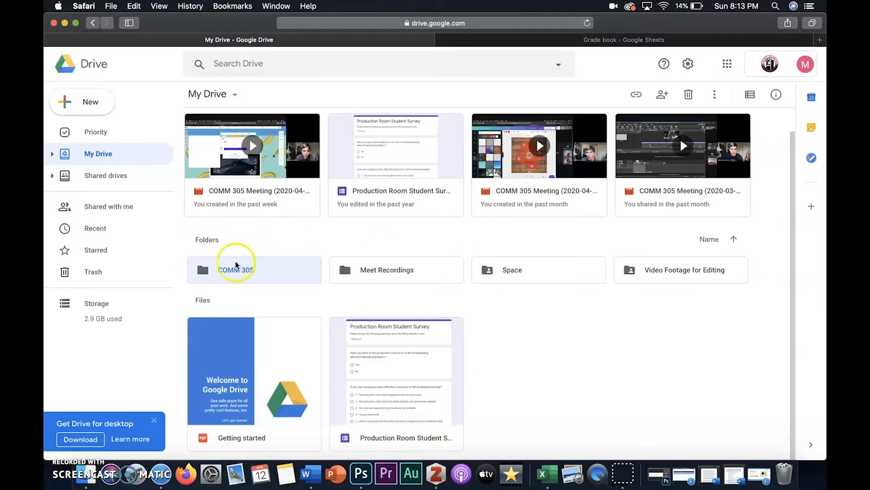
Inside the COMM 305 folder, create a subfolder named Course Materials Folder.
{"action": "right_click", "coordinate": [266, 263]}
{"action": "double_click", "coordinate": [266, 264]}
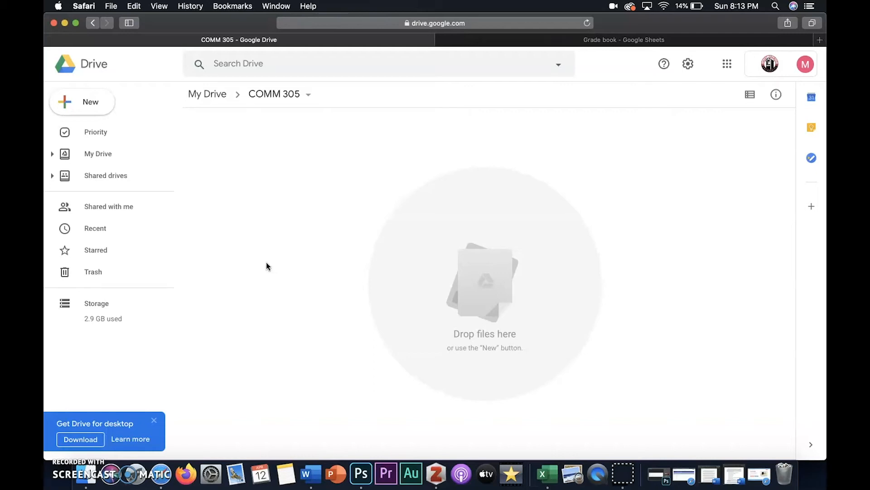
{"action": "right_click", "coordinate": [266, 262]}
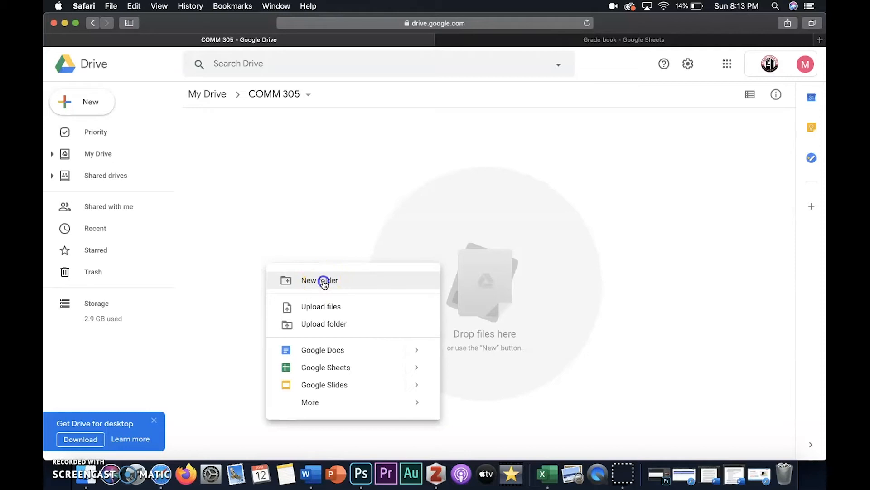
{"action": "left_click", "coordinate": [324, 281]}
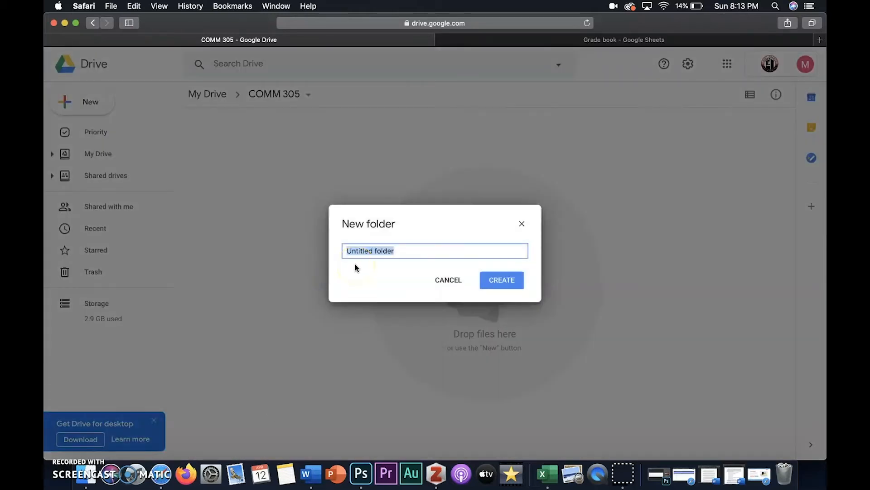
{"action": "type", "text": "Course Materials Folder"}
{"action": "left_click", "coordinate": [486, 275]}
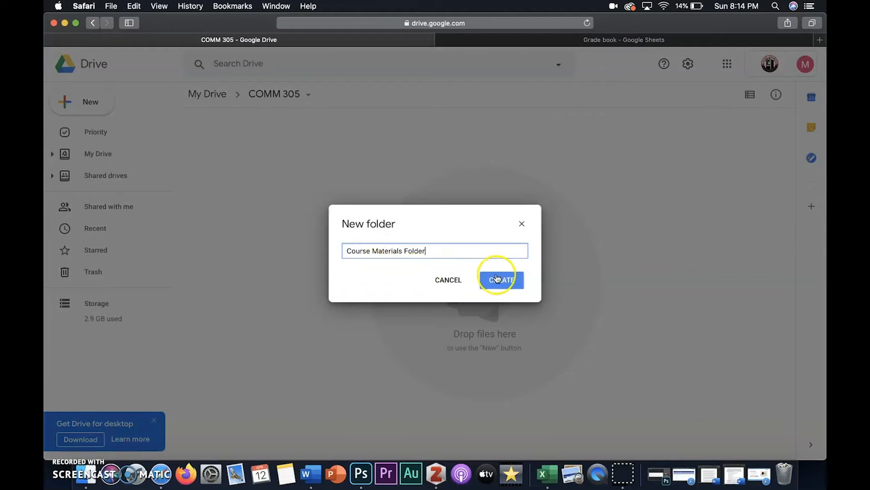
Review the Course Materials Folder's advanced sharing settings, saving link sharing as Off - Specific people.
{"action": "left_click", "coordinate": [242, 168]}
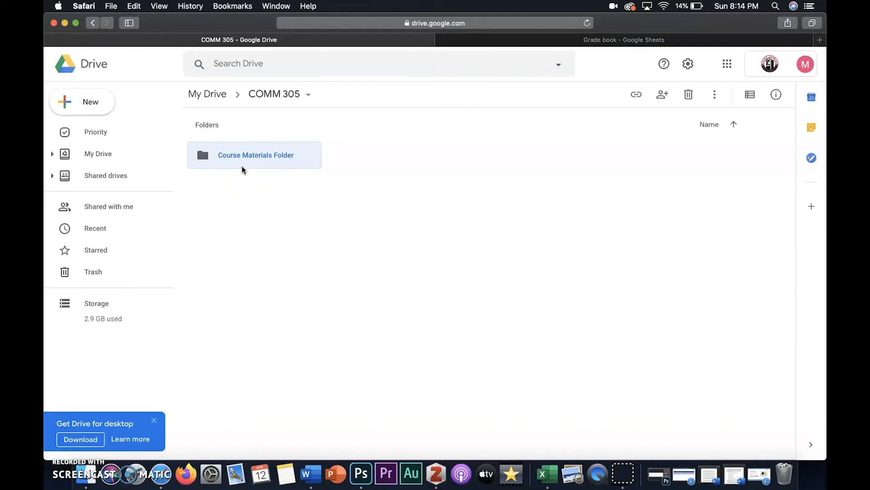
{"action": "left_click", "coordinate": [250, 164]}
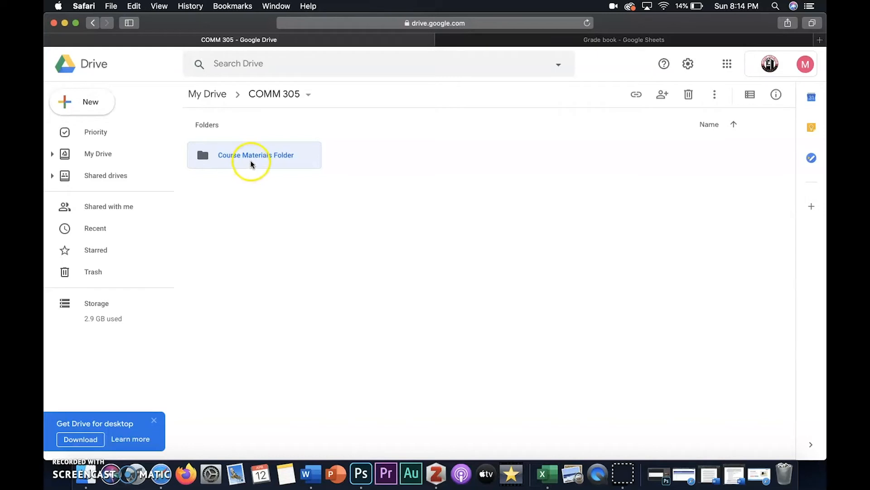
{"action": "right_click", "coordinate": [252, 163]}
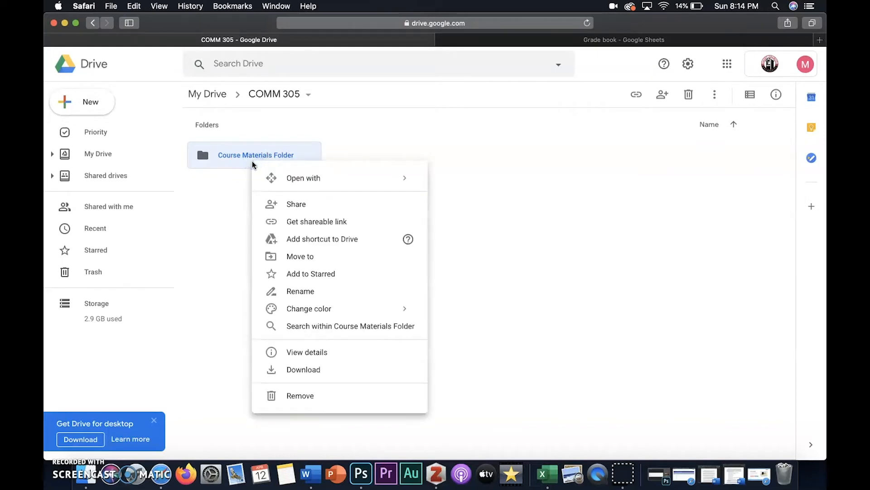
{"action": "left_click", "coordinate": [325, 209]}
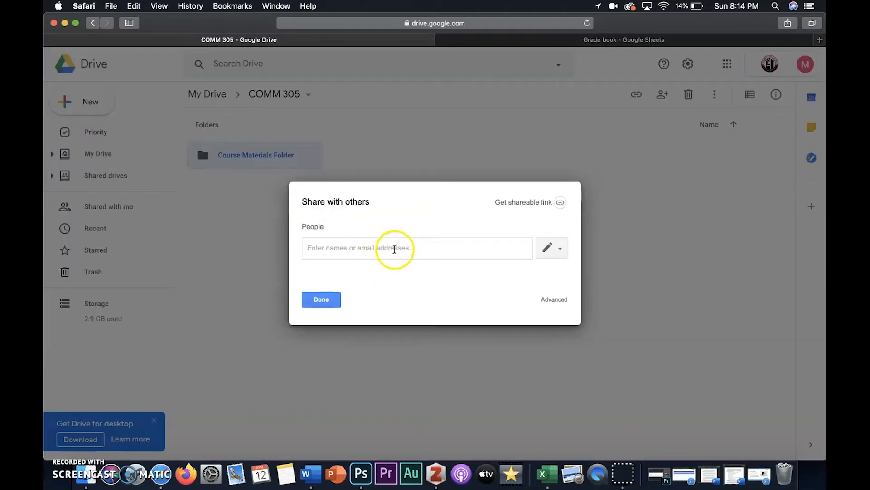
{"action": "left_click", "coordinate": [427, 249]}
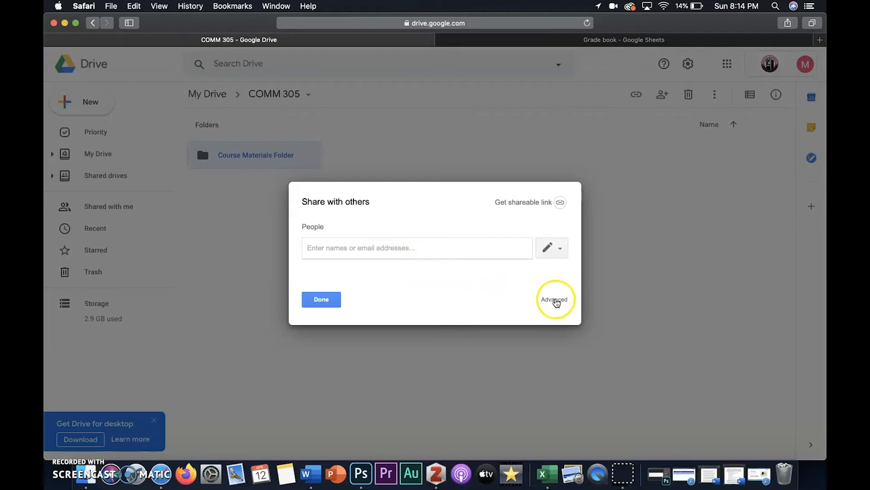
{"action": "left_click", "coordinate": [556, 303]}
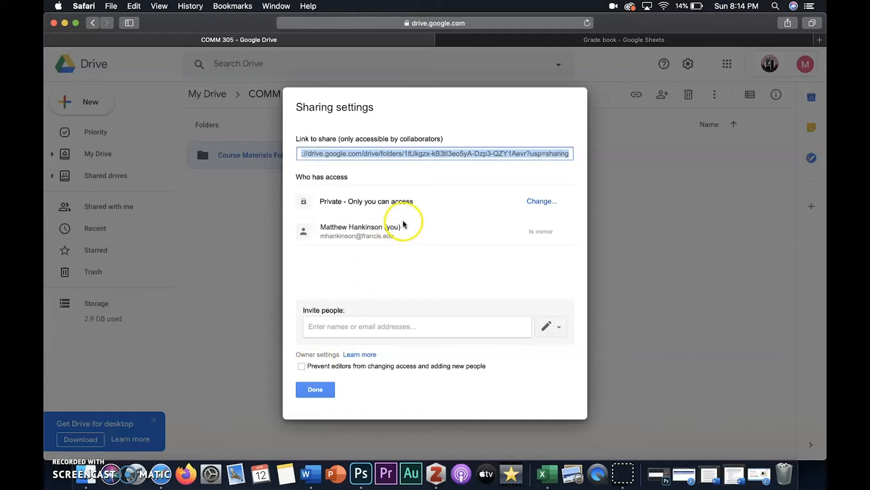
{"action": "left_click", "coordinate": [538, 202]}
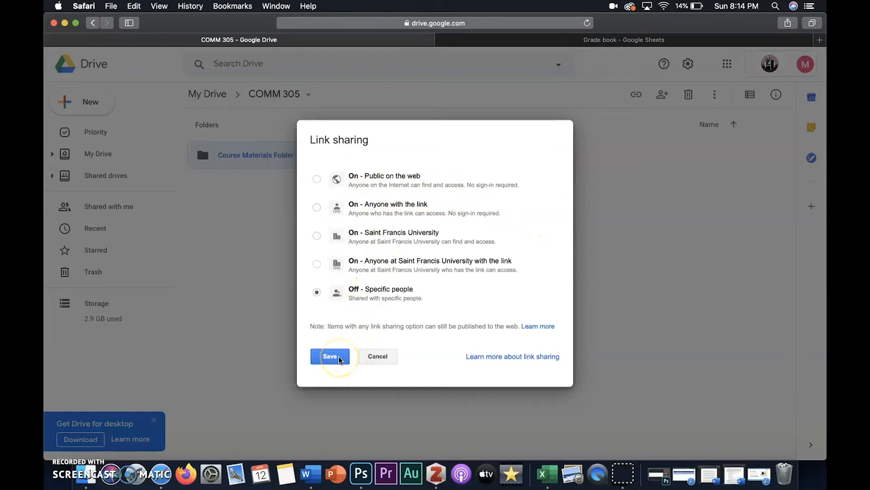
{"action": "left_click", "coordinate": [365, 360]}
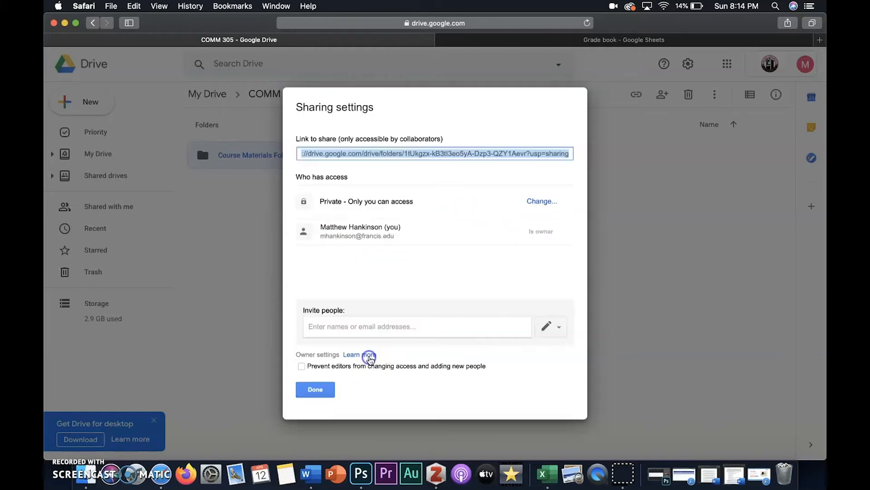
{"action": "left_click", "coordinate": [316, 390]}
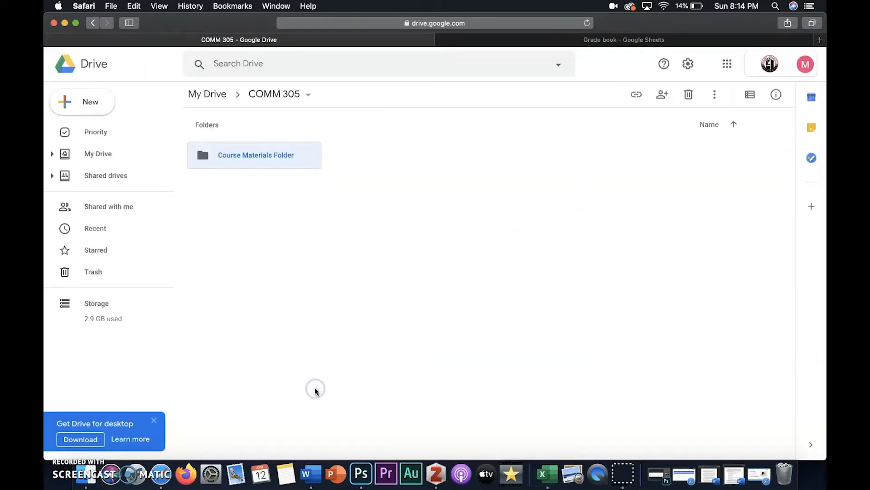
Create another folder named Student 1 inside COMM 305.
{"action": "right_click", "coordinate": [390, 188]}
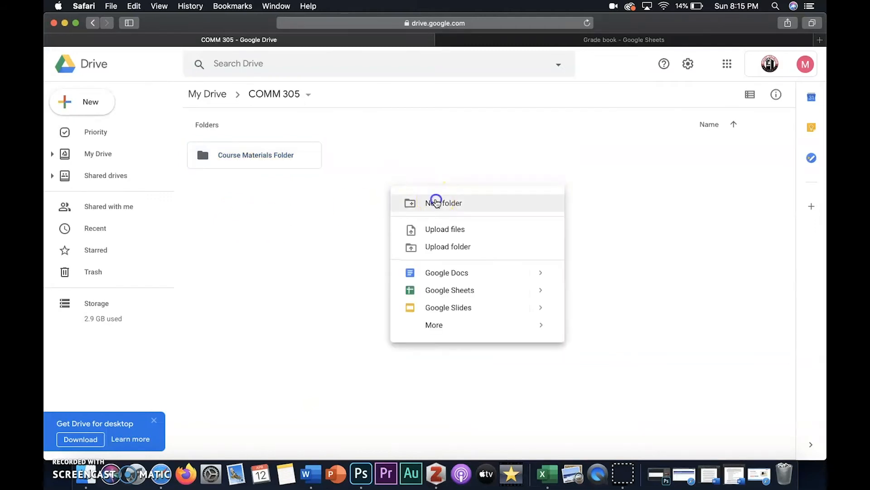
{"action": "left_click", "coordinate": [432, 200]}
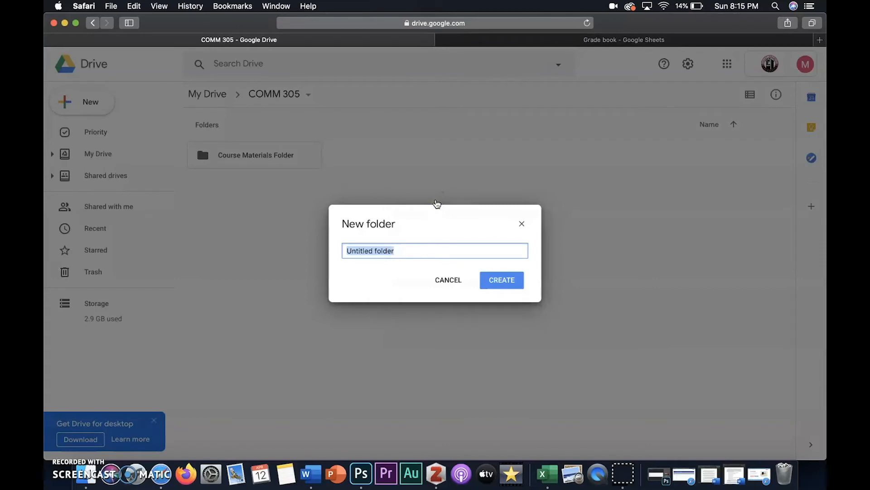
{"action": "type", "text": "Student 1"}
{"action": "left_click", "coordinate": [501, 281]}
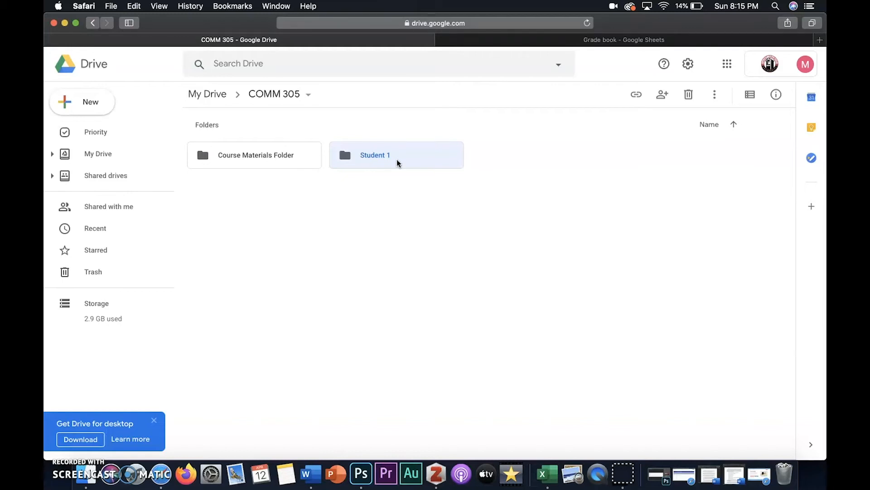
Open the Student 1 folder's sharing dialog and close it without adding anyone.
{"action": "right_click", "coordinate": [397, 163]}
{"action": "left_click", "coordinate": [414, 200]}
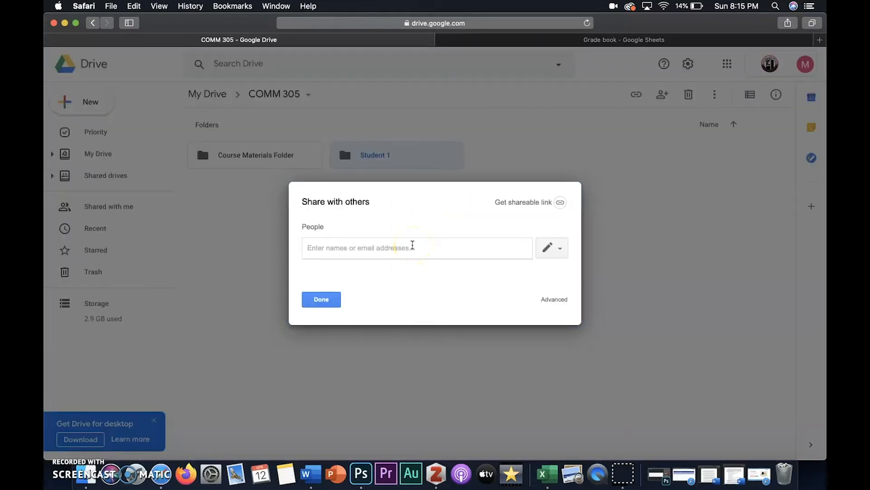
{"action": "left_click", "coordinate": [326, 302]}
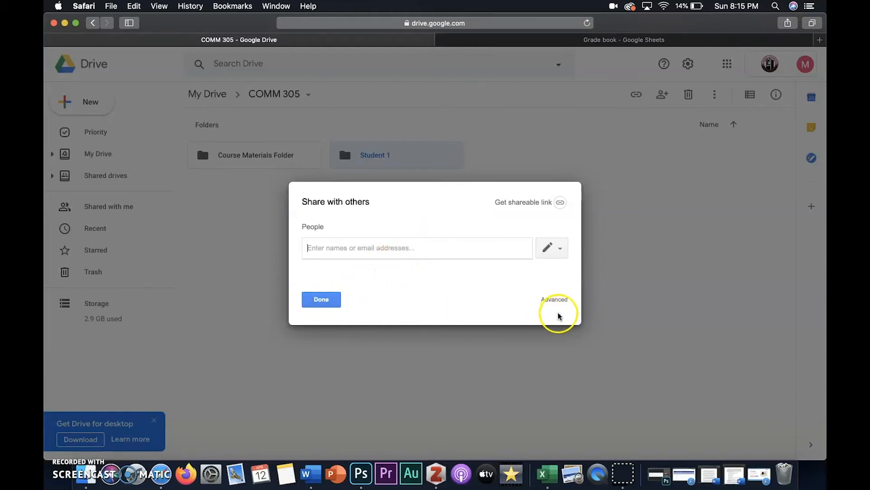
{"action": "left_click", "coordinate": [320, 300]}
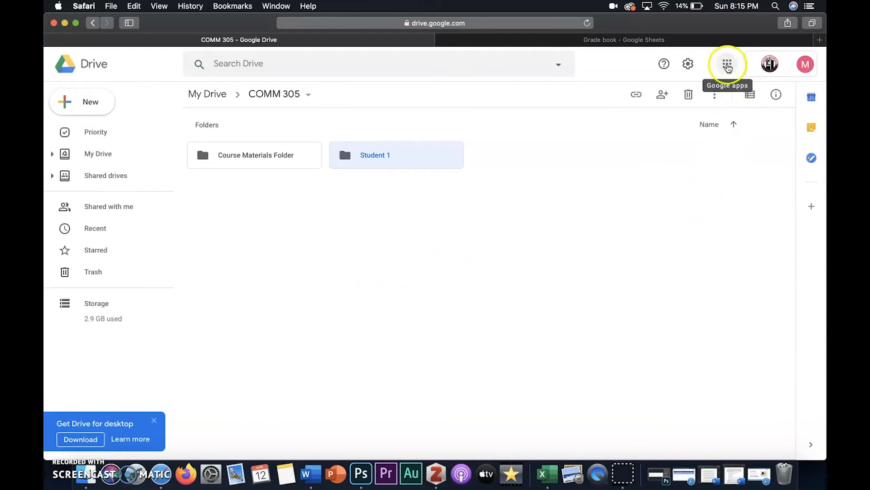
Open the Grade book spreadsheet through Google Sheets from the apps launcher.
{"action": "left_click", "coordinate": [727, 65]}
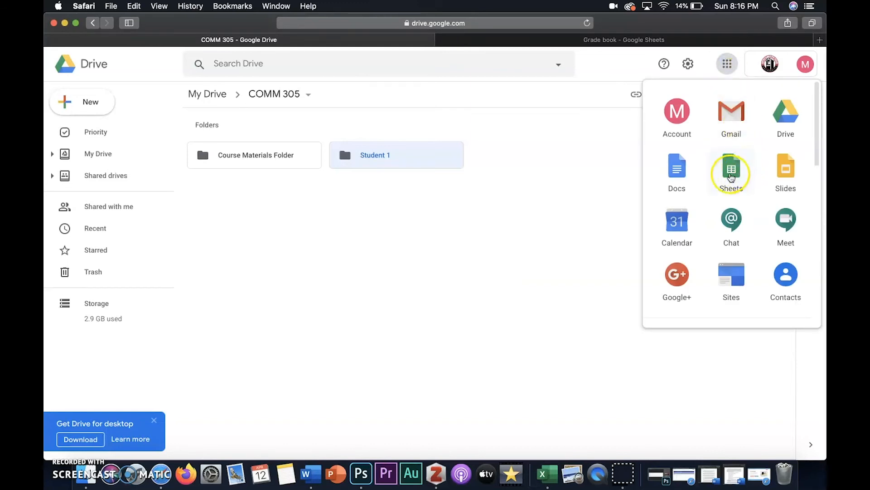
{"action": "scroll", "coordinate": [729, 165], "scroll_direction": "down", "scroll_amount": 1}
{"action": "left_click", "coordinate": [731, 161]}
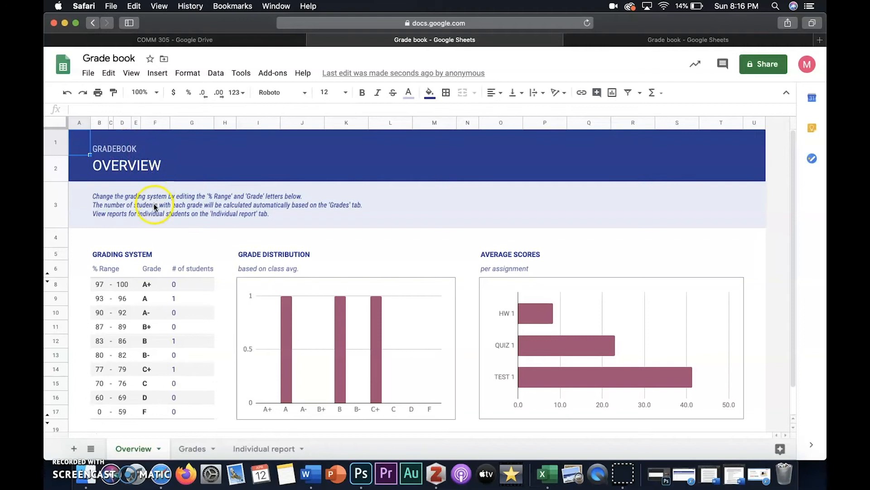
On the Grades sheet, enter Student 4 in the first empty class name row below Student 3.
{"action": "scroll", "coordinate": [154, 203], "scroll_direction": "down", "scroll_amount": 2}
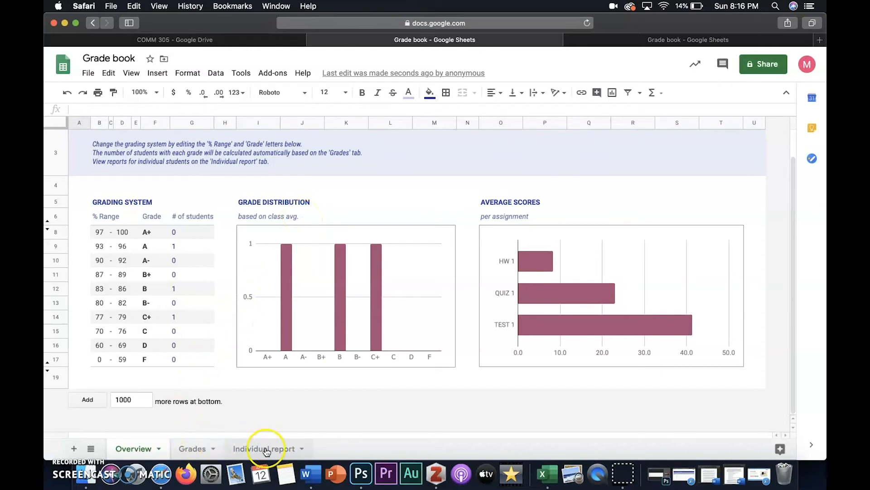
{"action": "left_click", "coordinate": [194, 449]}
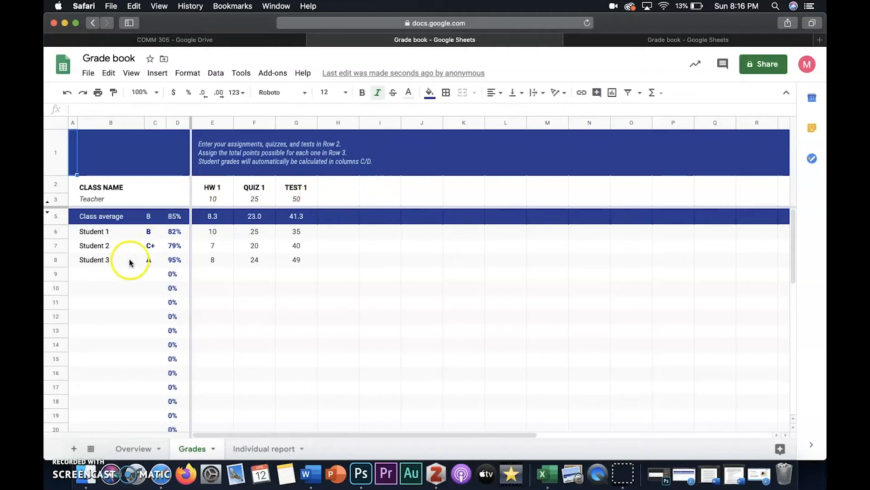
{"action": "left_click", "coordinate": [111, 275]}
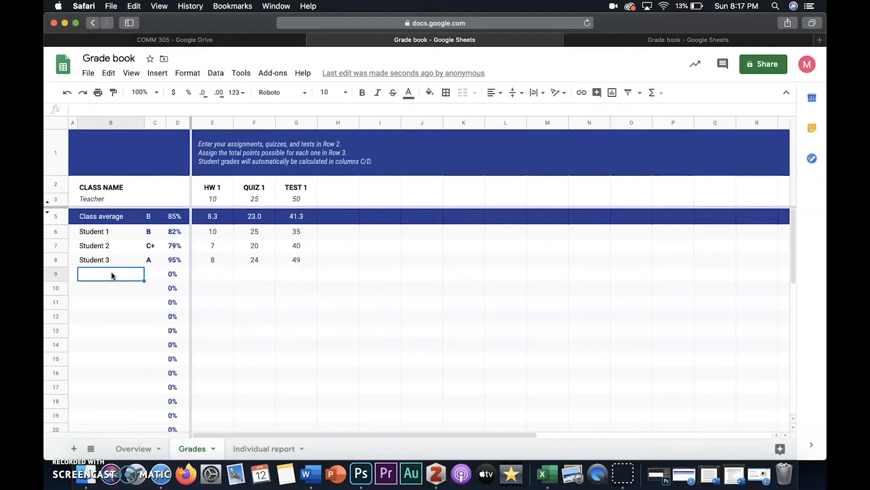
{"action": "type", "text": "Stude"}
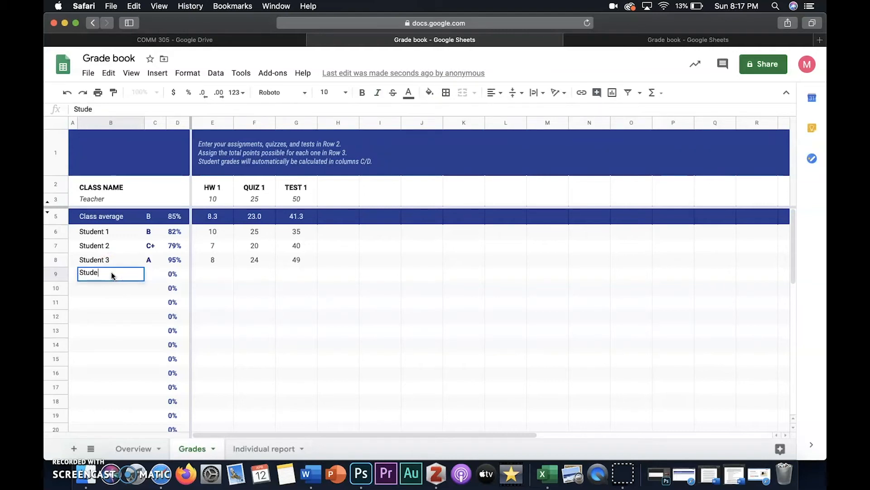
{"action": "type", "text": "nt 4"}
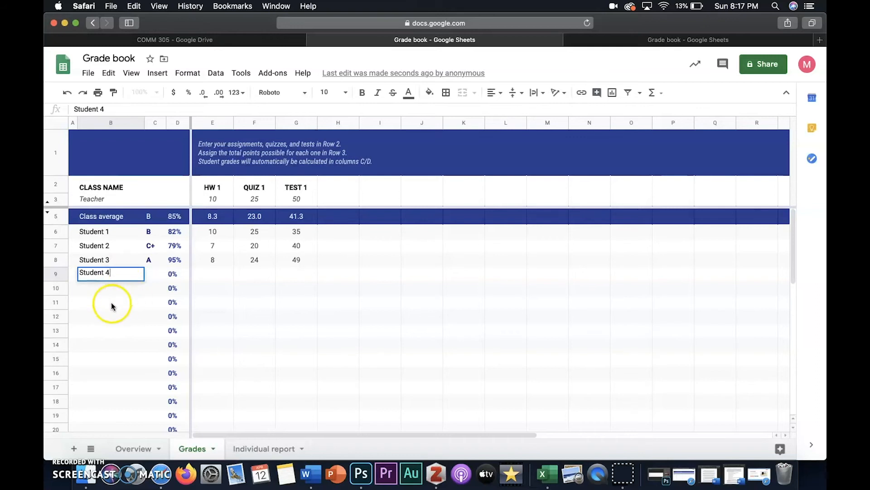
{"action": "left_click", "coordinate": [103, 288]}
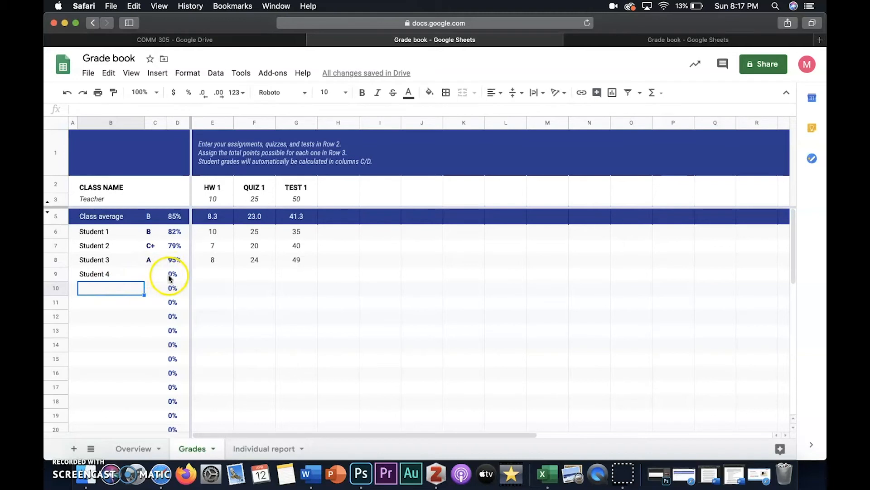
Enter Student 4's scores of 9 for HW 1, 22 for QUIZ 1 and 45 for TEST 1.
{"action": "left_click", "coordinate": [212, 273]}
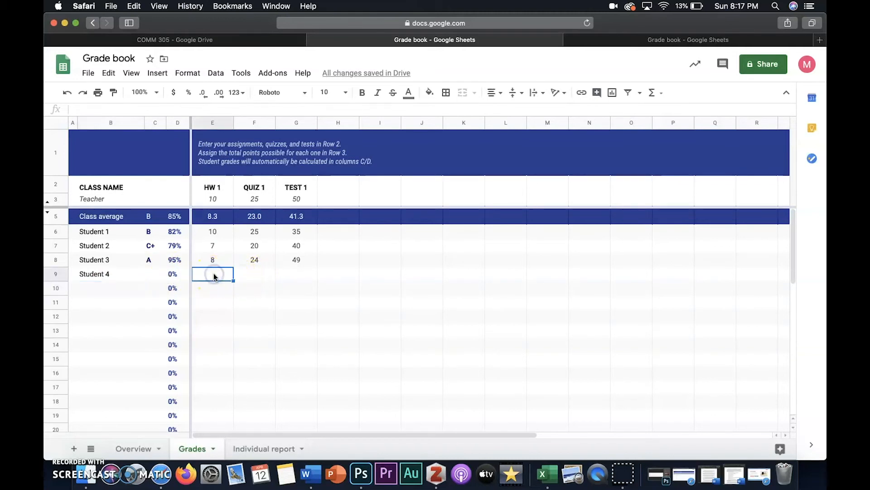
{"action": "type", "text": "9"}
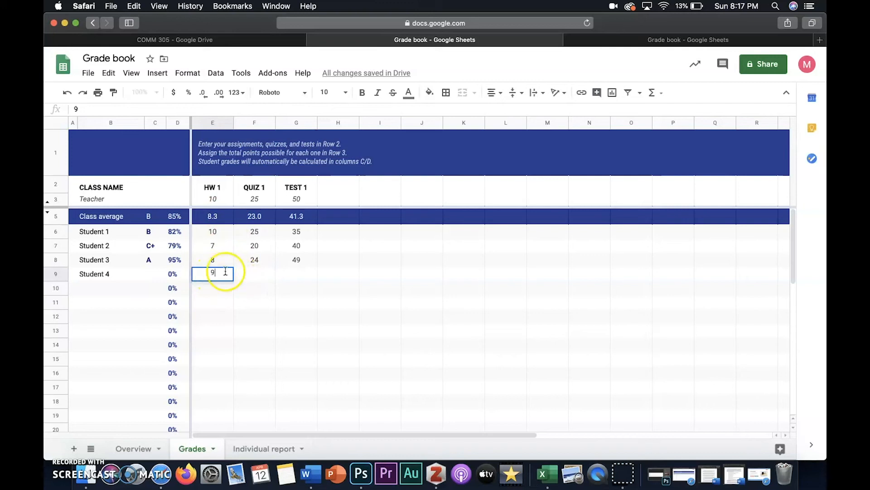
{"action": "left_click", "coordinate": [256, 273]}
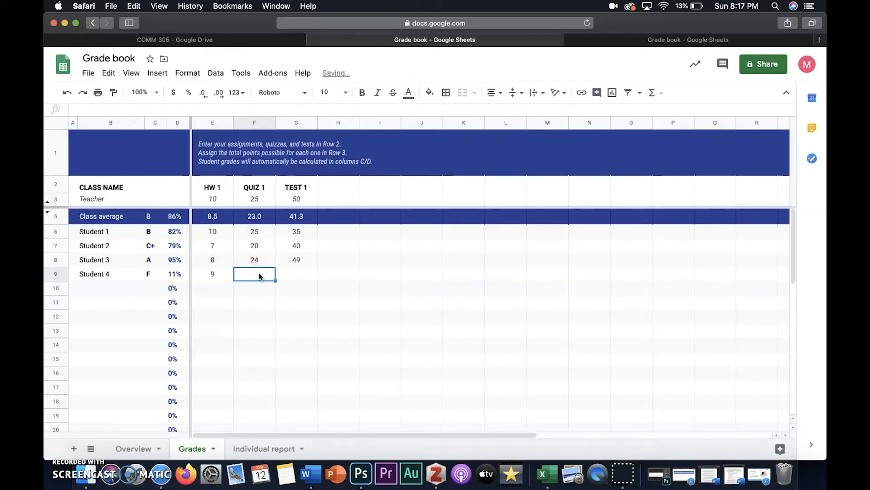
{"action": "type", "text": "22"}
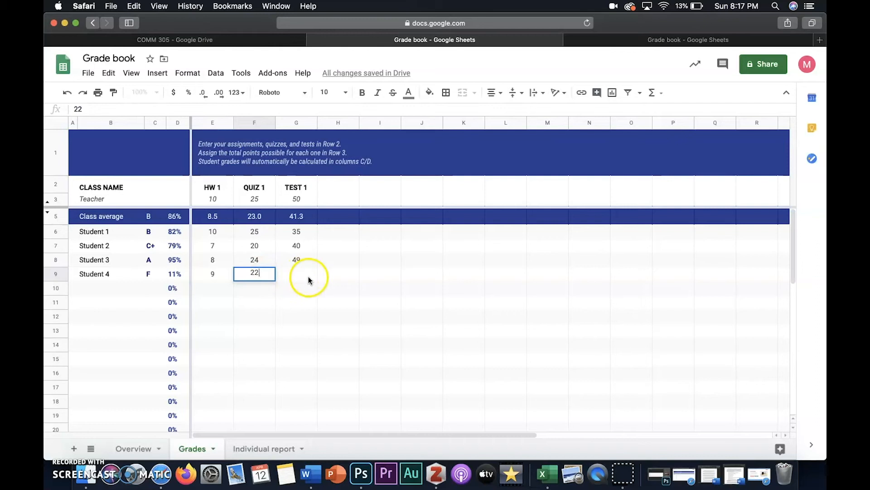
{"action": "left_click", "coordinate": [301, 274]}
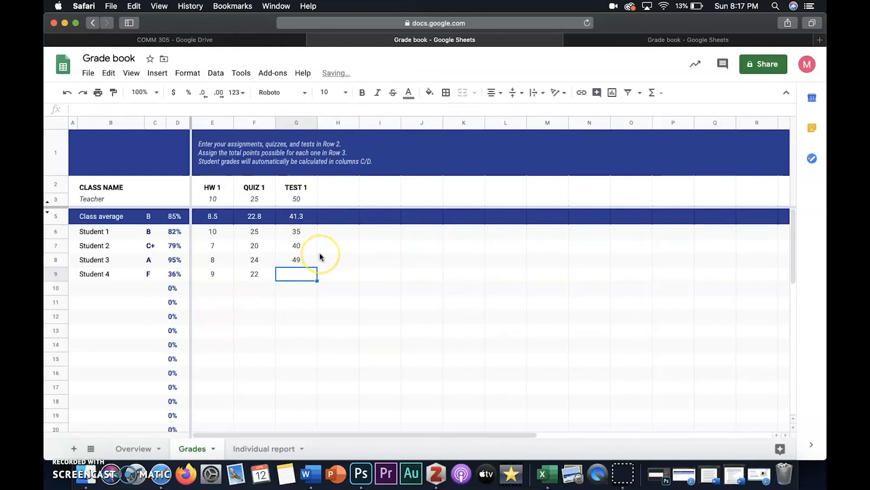
{"action": "type", "text": "45"}
{"action": "left_click", "coordinate": [333, 272]}
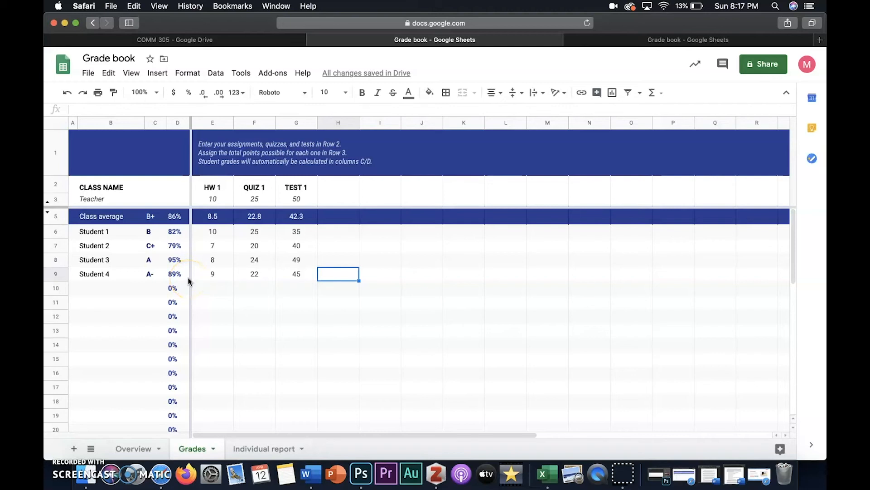
Add a new assignment column titled Test 2 after TEST 1, worth 25 points.
{"action": "left_click", "coordinate": [338, 185]}
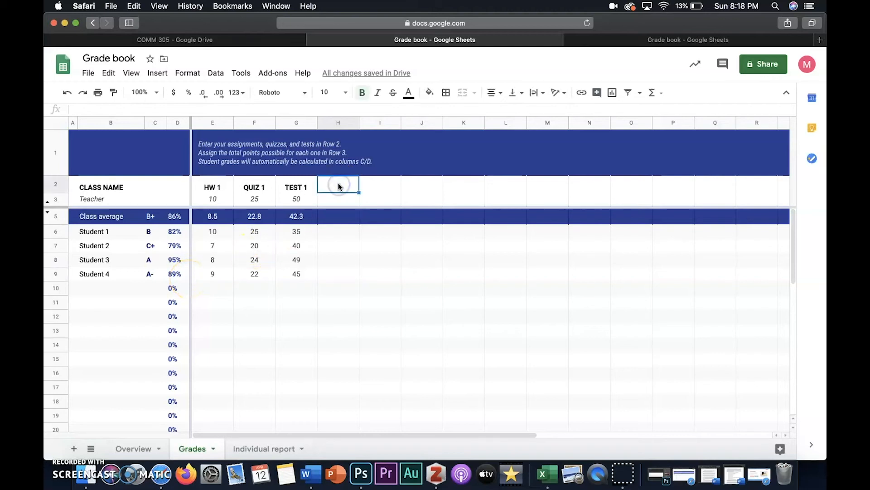
{"action": "type", "text": "Test"}
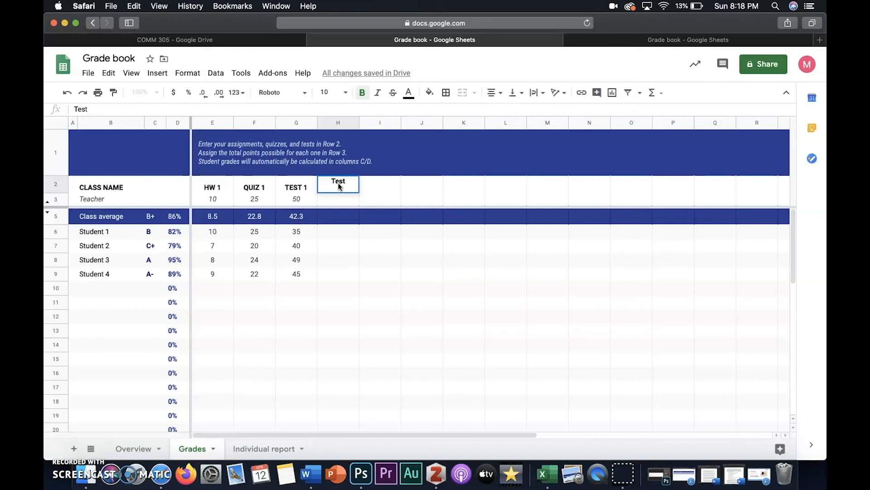
{"action": "left_click", "coordinate": [339, 197]}
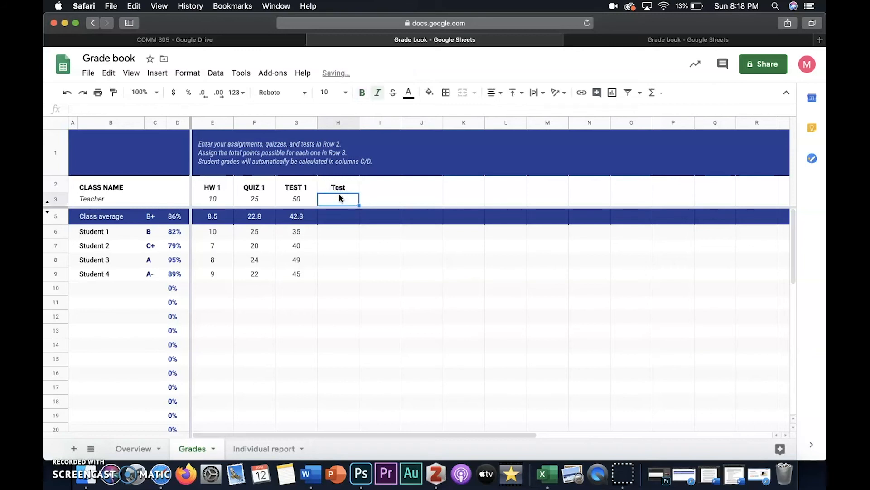
{"action": "double_click", "coordinate": [345, 186]}
{"action": "type", "text": "2"}
{"action": "left_click", "coordinate": [338, 200]}
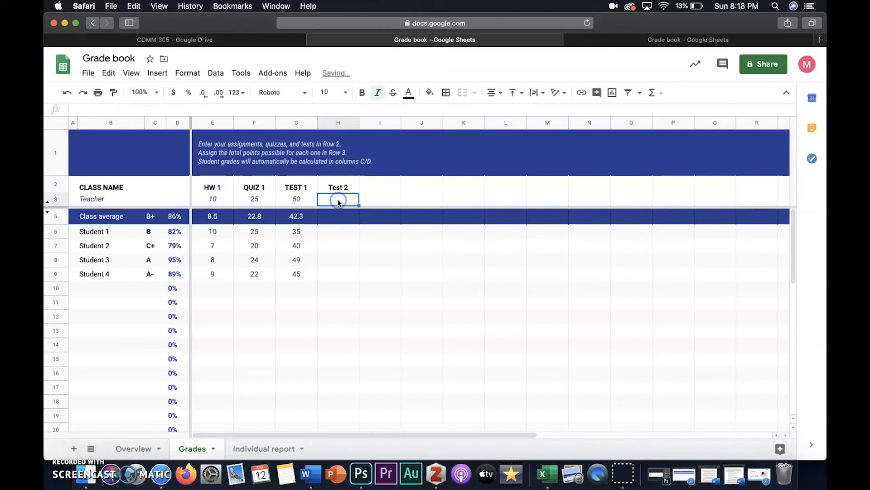
{"action": "type", "text": "25"}
{"action": "left_click", "coordinate": [336, 220]}
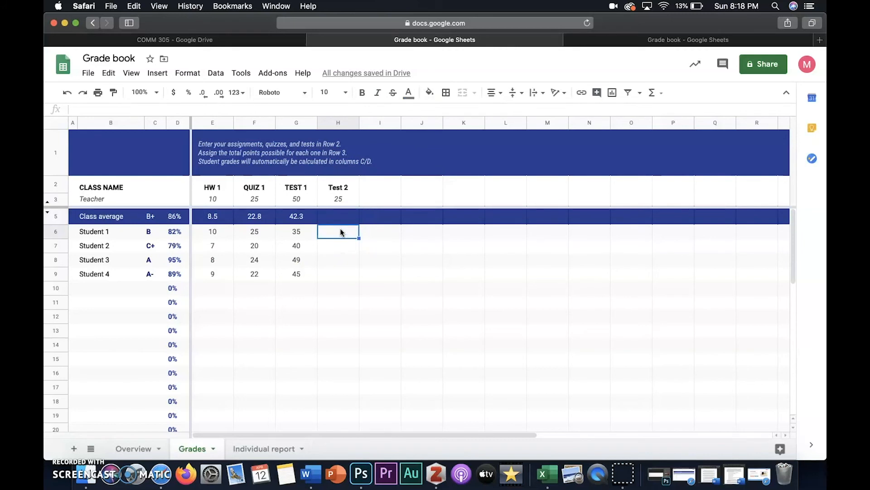
Enter Test 2 scores of 22, 15, 23 and 20 for Students 1 through 4.
{"action": "type", "text": "22"}
{"action": "key", "text": "Return"}
{"action": "type", "text": "15"}
{"action": "left_click", "coordinate": [336, 257]}
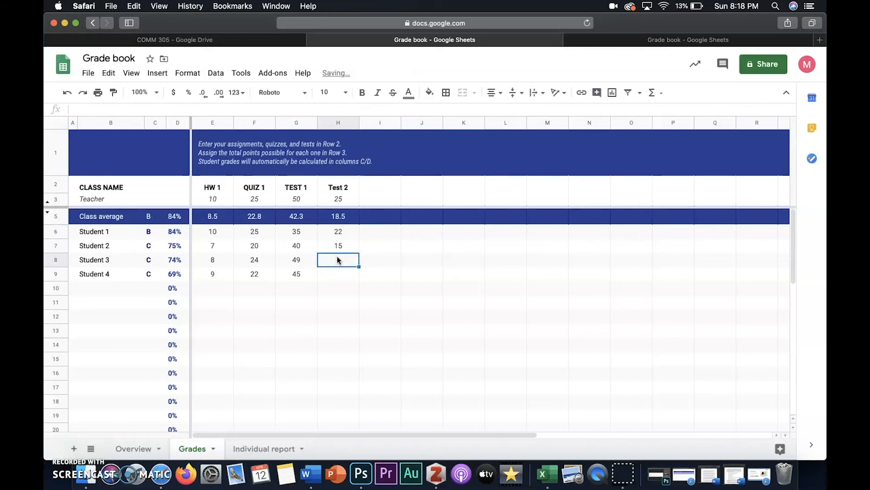
{"action": "type", "text": "23"}
{"action": "left_click", "coordinate": [338, 274]}
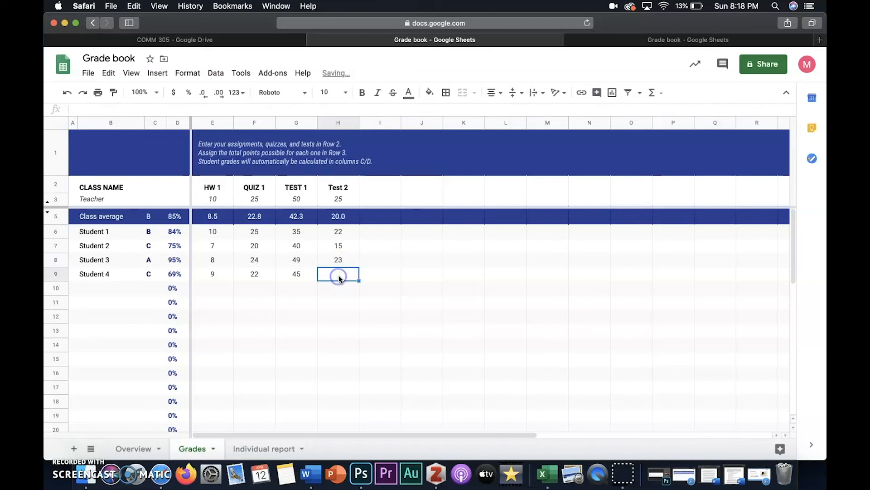
{"action": "type", "text": "20"}
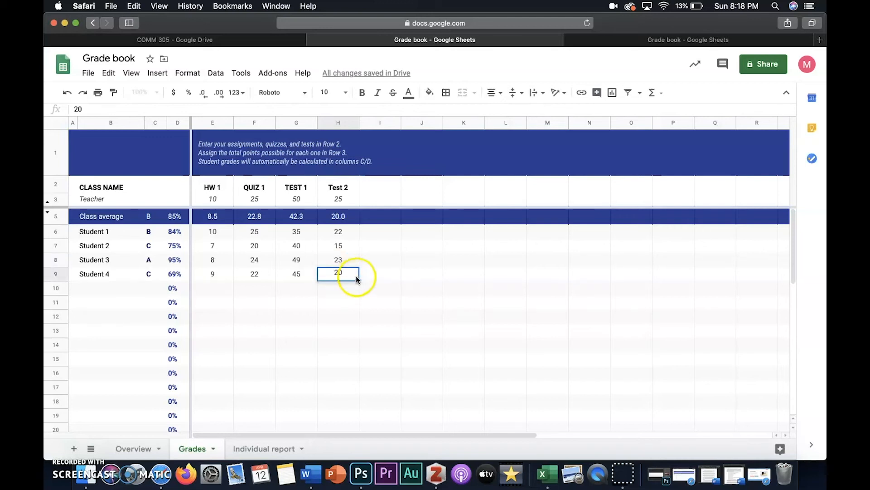
{"action": "left_click", "coordinate": [375, 265]}
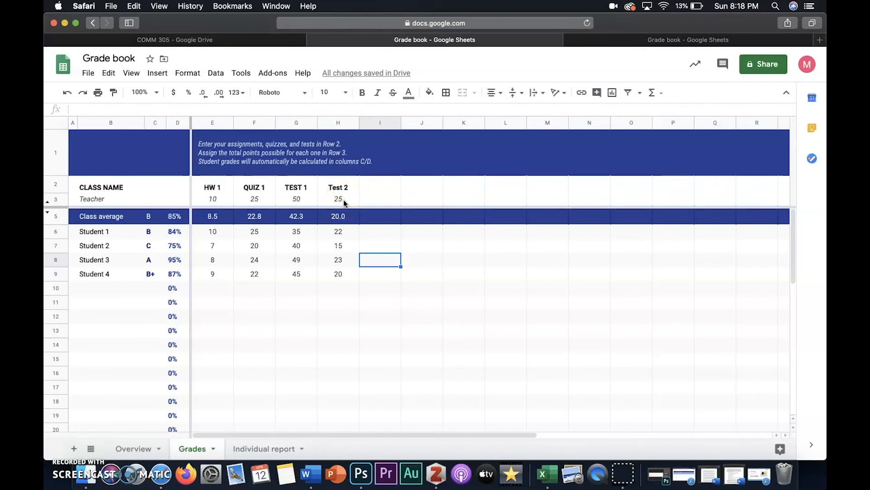
Review the Overview sheet, then switch the Individual report to show Student 4.
{"action": "left_click", "coordinate": [134, 449]}
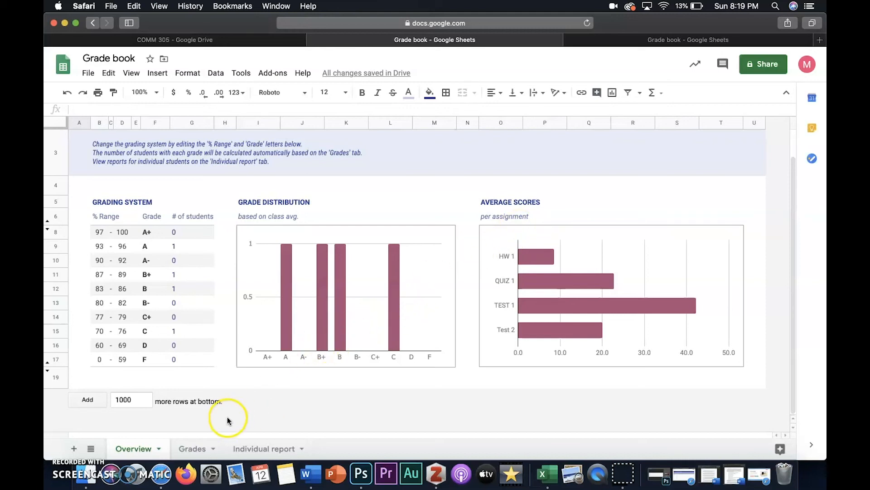
{"action": "left_click", "coordinate": [266, 449]}
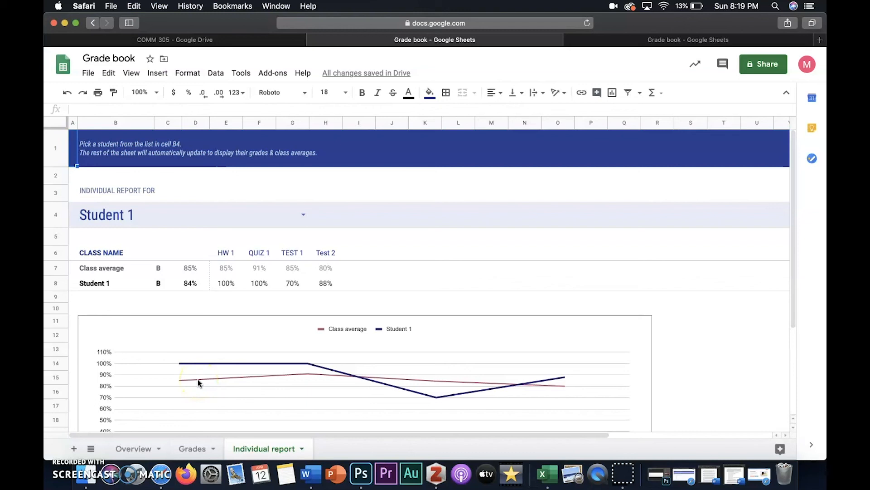
{"action": "left_click", "coordinate": [164, 302]}
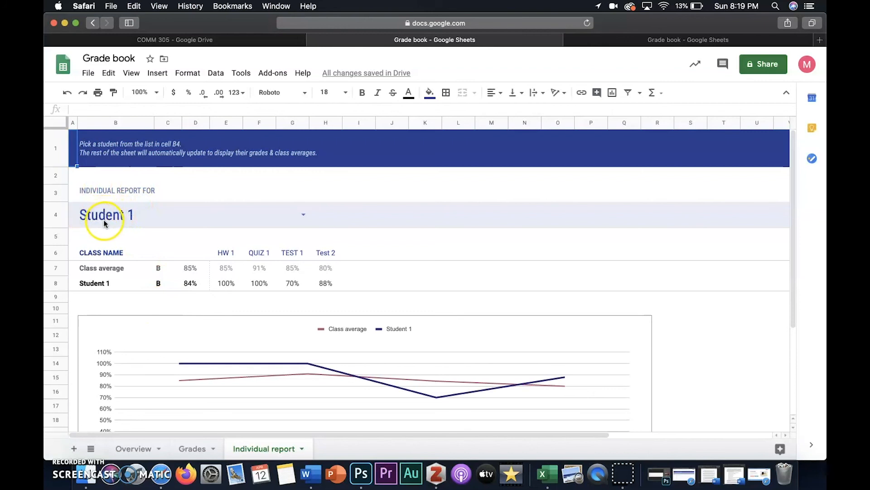
{"action": "left_click", "coordinate": [301, 216]}
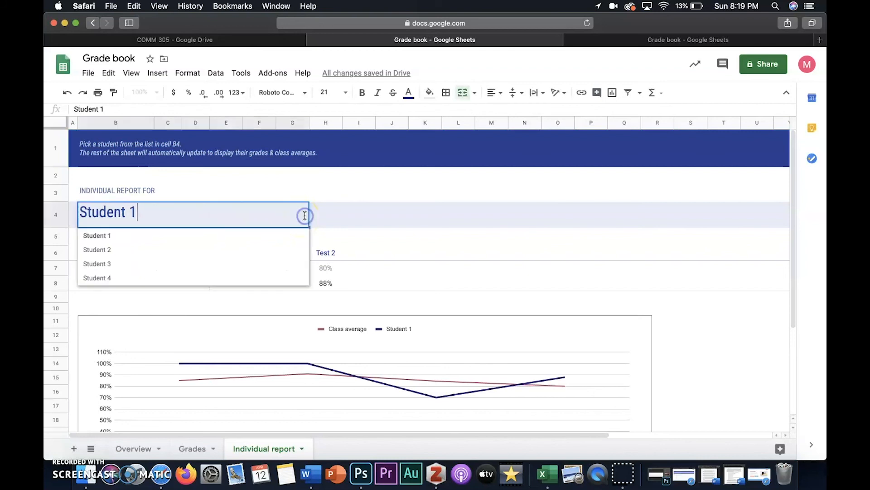
{"action": "left_click", "coordinate": [119, 278]}
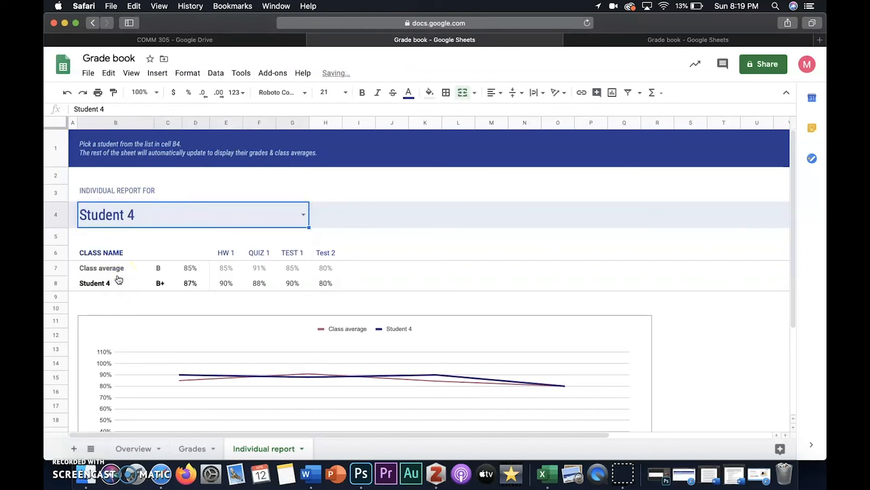
Examine Student 4's individual report table and chart against the class average.
{"action": "scroll", "coordinate": [119, 279], "scroll_direction": "down", "scroll_amount": 3}
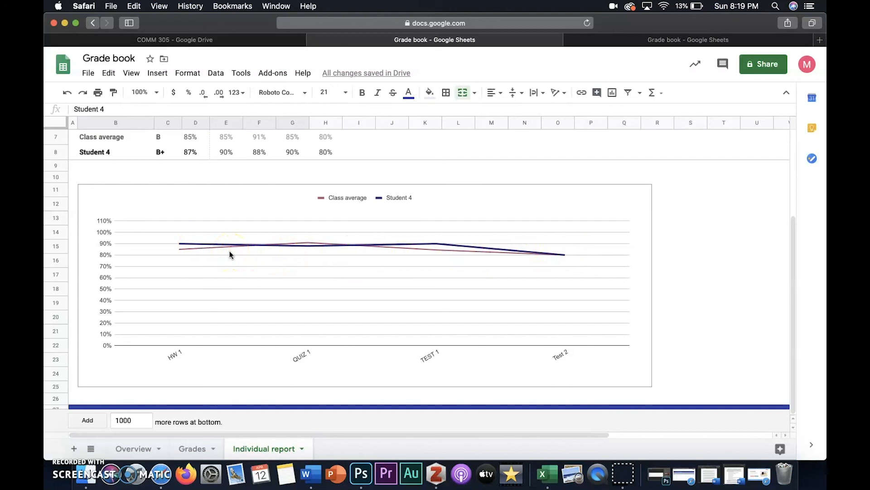
{"action": "scroll", "coordinate": [230, 252], "scroll_direction": "up", "scroll_amount": 3}
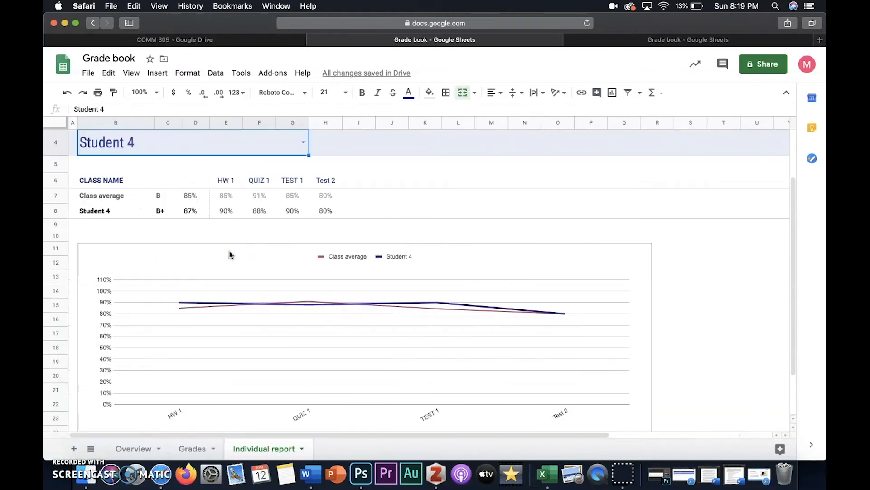
{"action": "scroll", "coordinate": [230, 255], "scroll_direction": "up", "scroll_amount": 1}
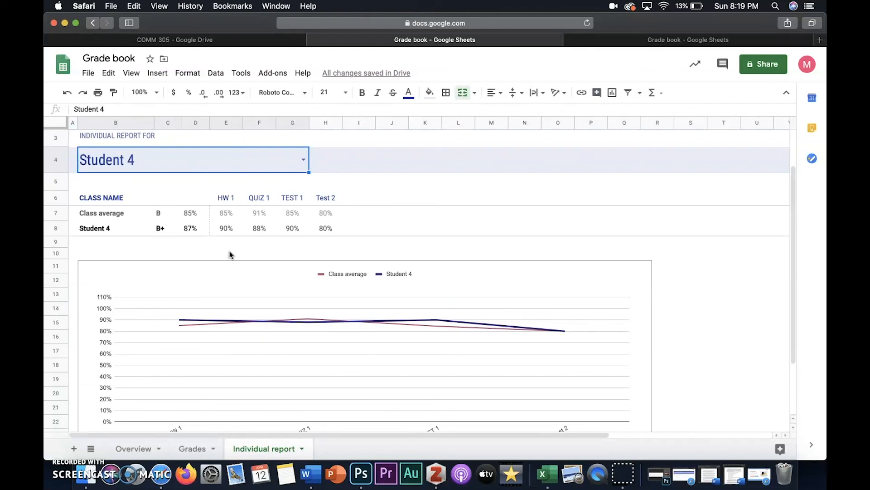
{"action": "scroll", "coordinate": [229, 254], "scroll_direction": "down", "scroll_amount": 3}
{"action": "scroll", "coordinate": [229, 254], "scroll_direction": "up", "scroll_amount": 5}
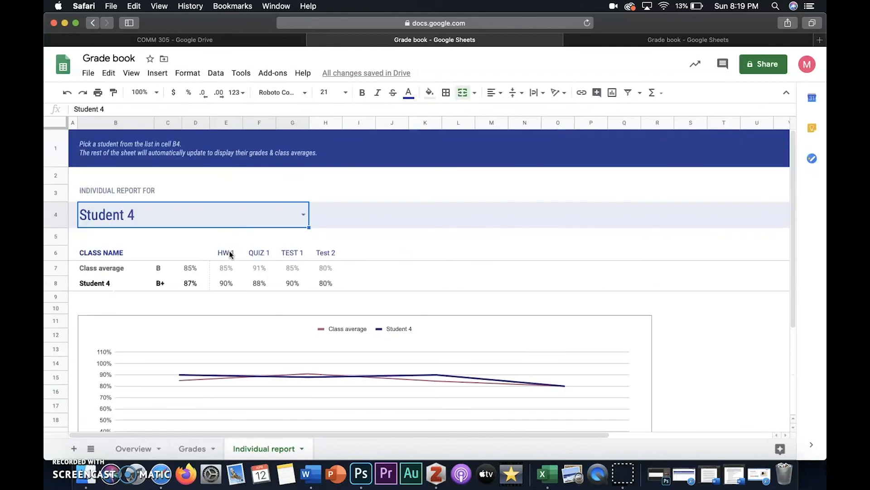
{"action": "scroll", "coordinate": [229, 252], "scroll_direction": "down", "scroll_amount": 5}
{"action": "scroll", "coordinate": [229, 252], "scroll_direction": "up", "scroll_amount": 5}
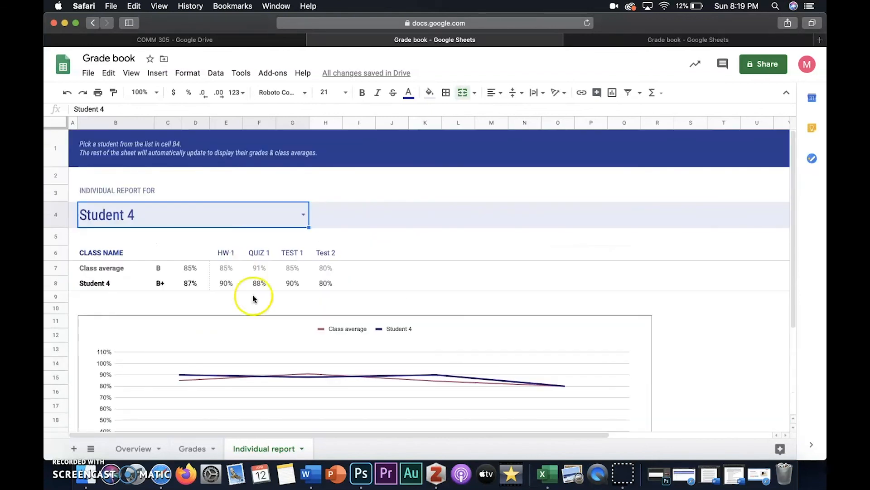
Compare the Grades sheet with the Overview sheet's grade distribution and average score charts.
{"action": "left_click", "coordinate": [192, 447]}
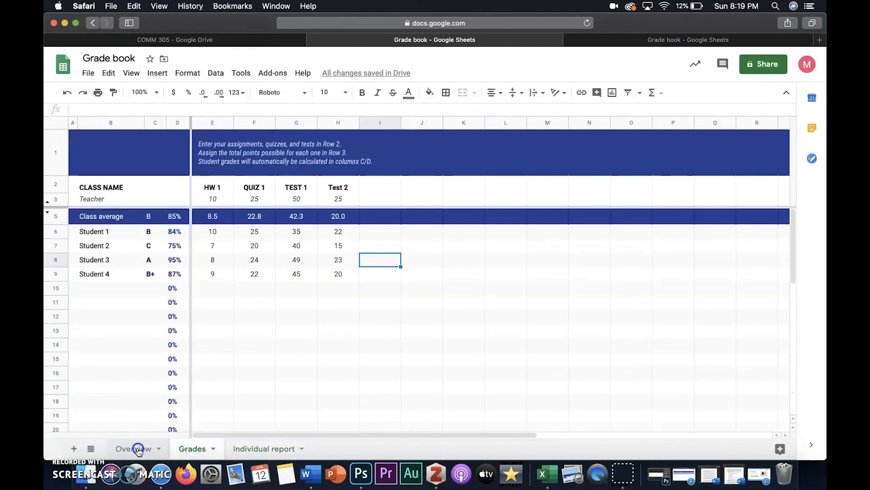
{"action": "left_click", "coordinate": [138, 449]}
{"action": "left_click", "coordinate": [192, 448]}
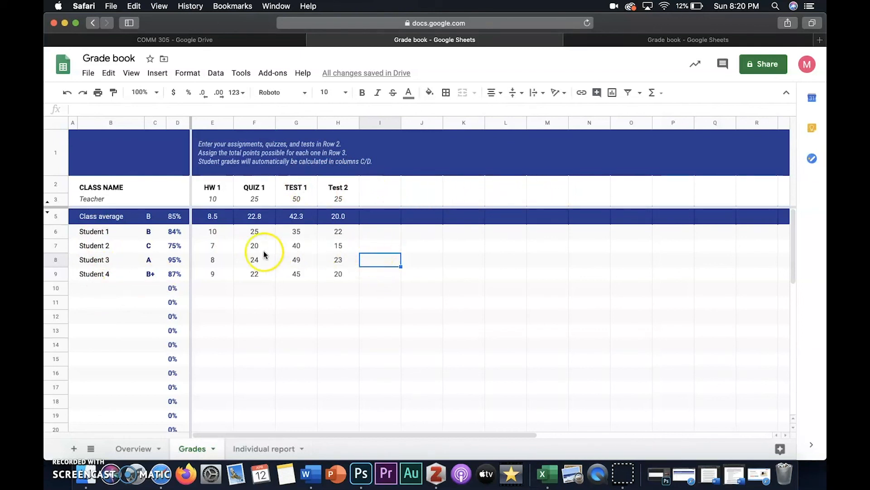
{"action": "left_click", "coordinate": [134, 448]}
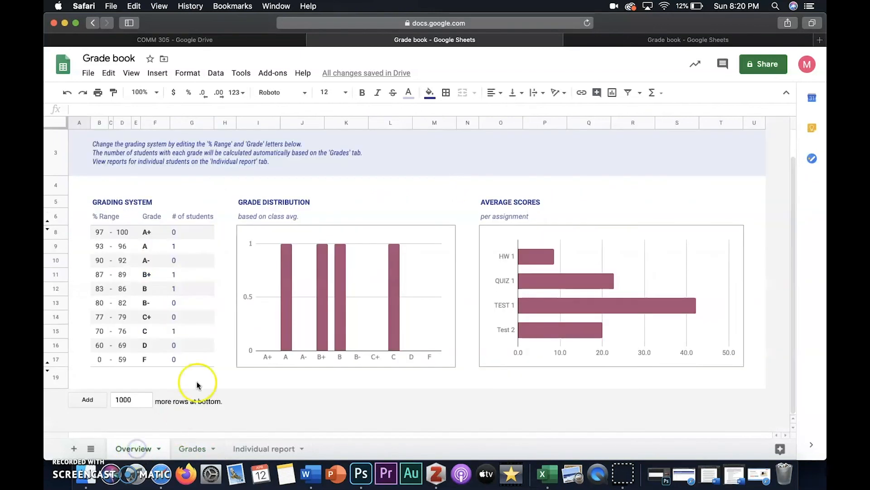